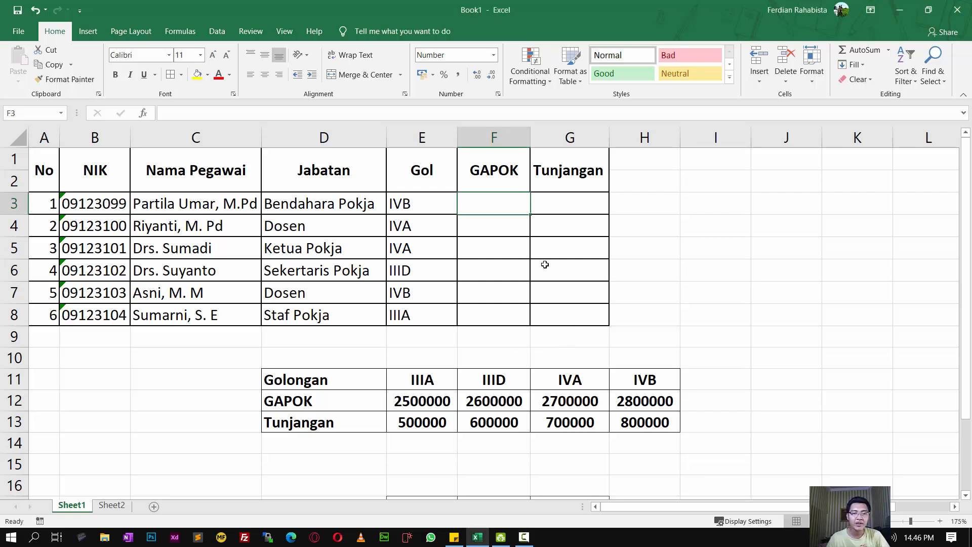
Examine the employee table, its empty GAPOK and Tunjangan columns, and the Golongan reference table in D11:H13
{"action": "left_click", "coordinate": [422, 248]}
{"action": "left_click_drag", "start_coordinate": [44, 172], "coordinate": [608, 301]}
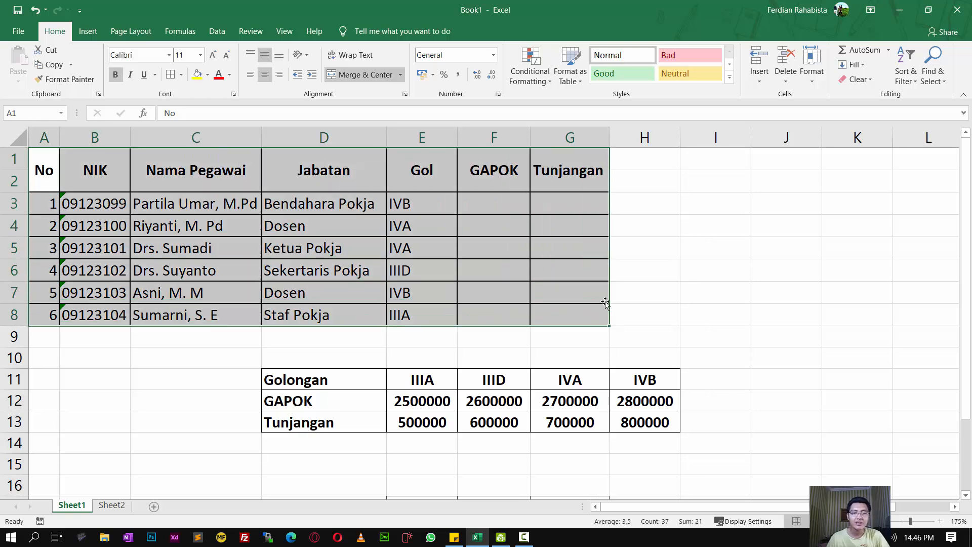
{"action": "left_click", "coordinate": [500, 205]}
{"action": "left_click_drag", "start_coordinate": [499, 203], "coordinate": [502, 337]}
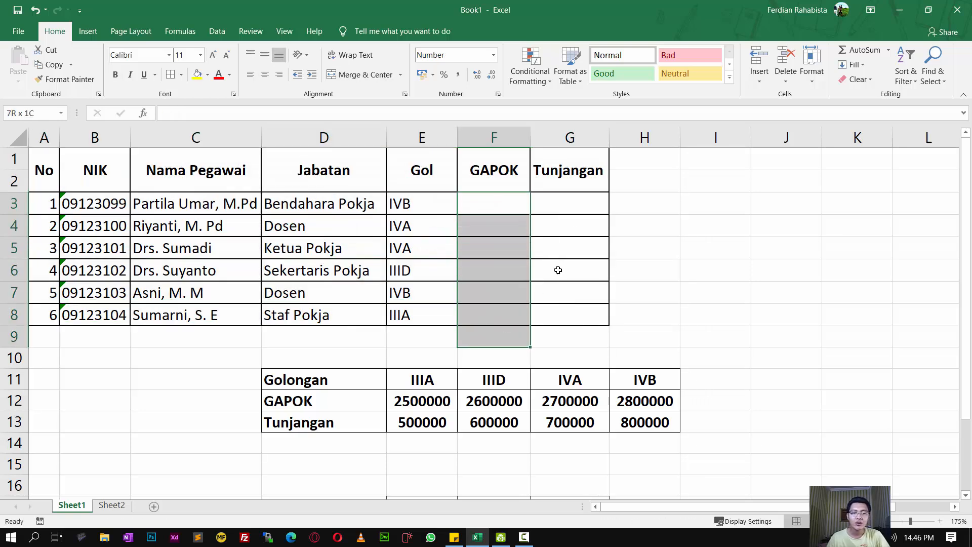
{"action": "left_click", "coordinate": [537, 221]}
{"action": "left_click", "coordinate": [491, 200]}
{"action": "left_click_drag", "start_coordinate": [490, 200], "coordinate": [566, 308]}
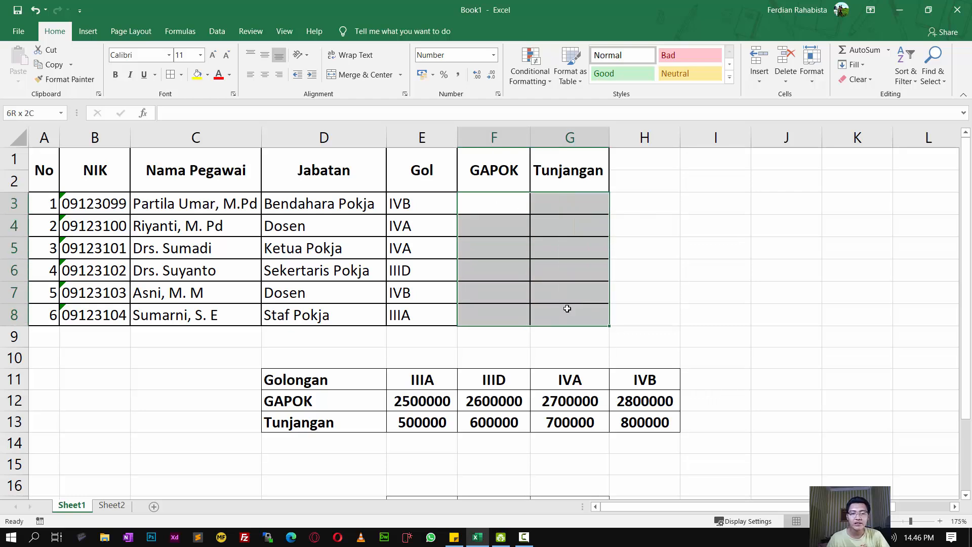
{"action": "left_click_drag", "start_coordinate": [304, 379], "coordinate": [652, 423]}
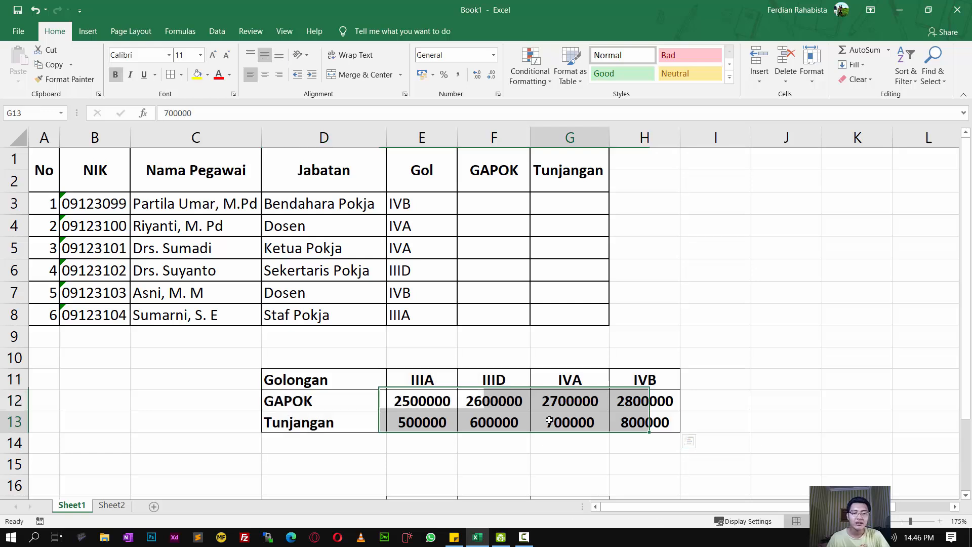
{"action": "left_click", "coordinate": [358, 402]}
{"action": "left_click", "coordinate": [306, 385]}
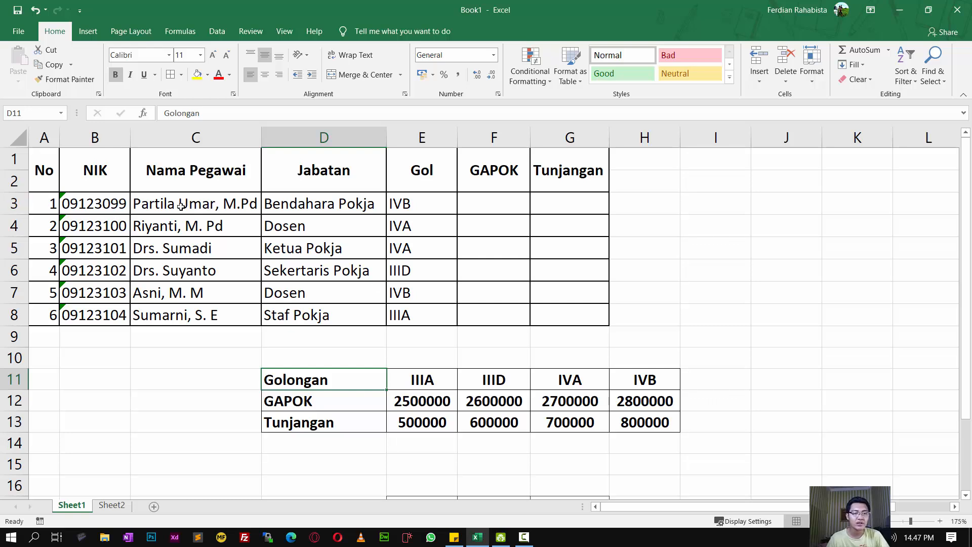
Compare the row-by-row employee records with the horizontal layout of the Golongan reference table
{"action": "left_click", "coordinate": [15, 203]}
{"action": "left_click", "coordinate": [14, 225]}
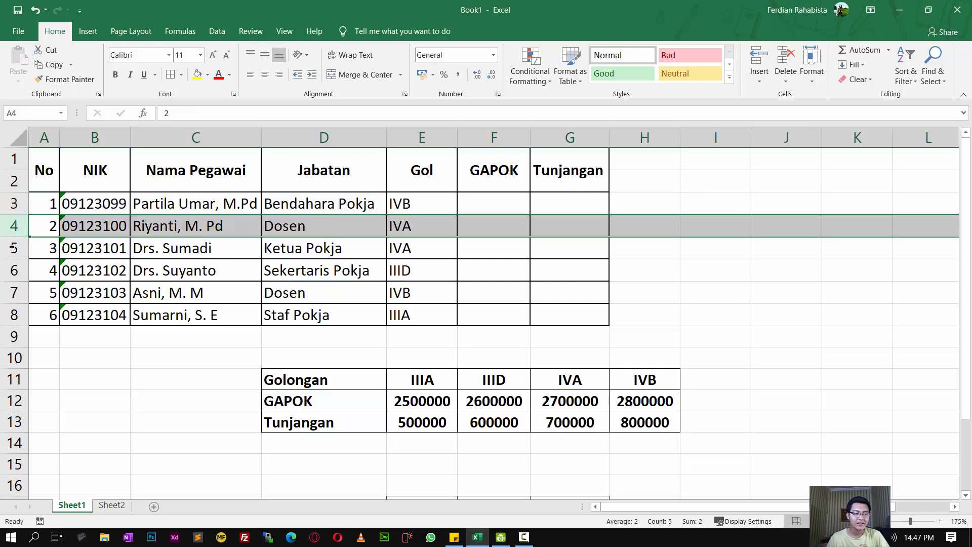
{"action": "left_click", "coordinate": [14, 247]}
{"action": "left_click", "coordinate": [296, 374]}
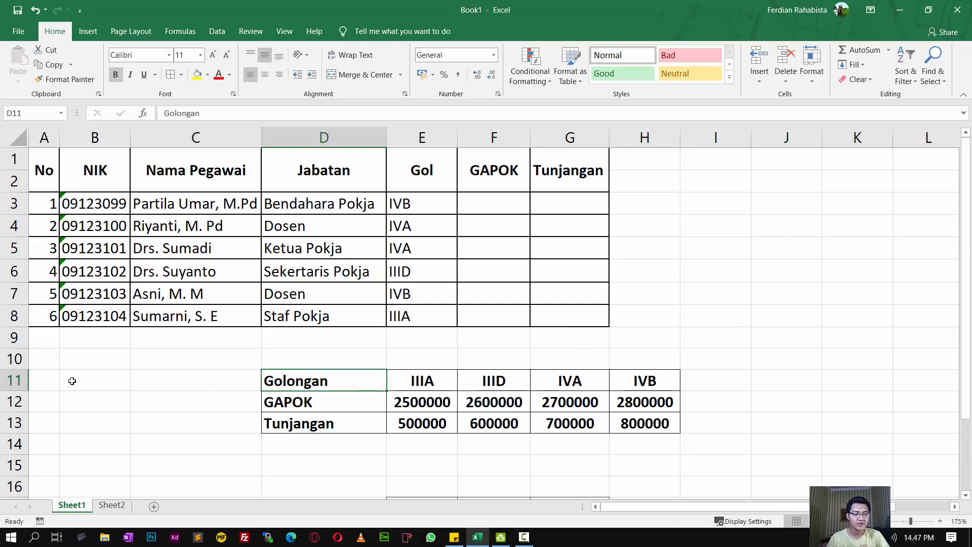
{"action": "left_click", "coordinate": [14, 380]}
{"action": "left_click", "coordinate": [528, 425]}
{"action": "left_click", "coordinate": [462, 204]}
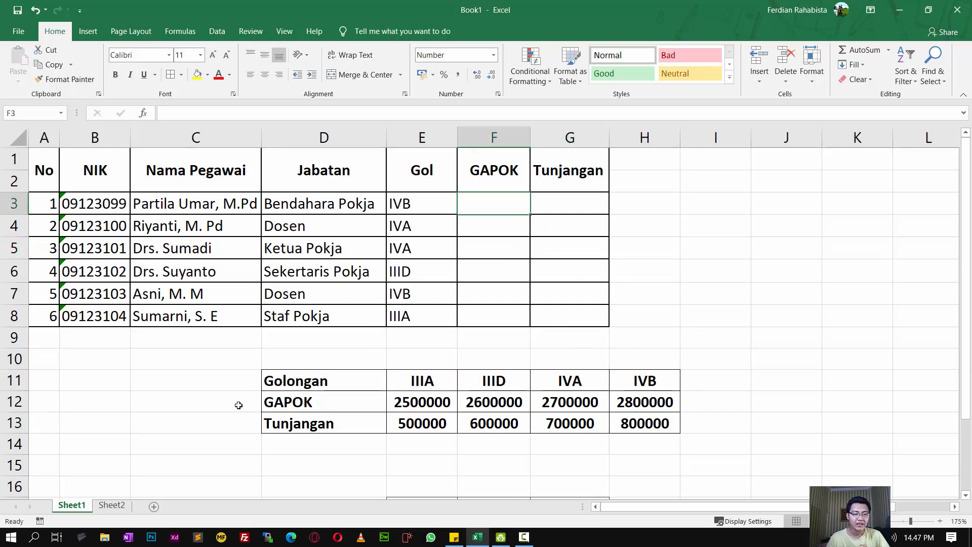
{"action": "left_click", "coordinate": [296, 379]}
{"action": "left_click_drag", "start_coordinate": [441, 394], "coordinate": [653, 424]}
{"action": "left_click", "coordinate": [745, 424]}
Start an HLOOKUP formula in F3 under GAPOK, using the grade in E3 as the lookup value
{"action": "left_click", "coordinate": [497, 204]}
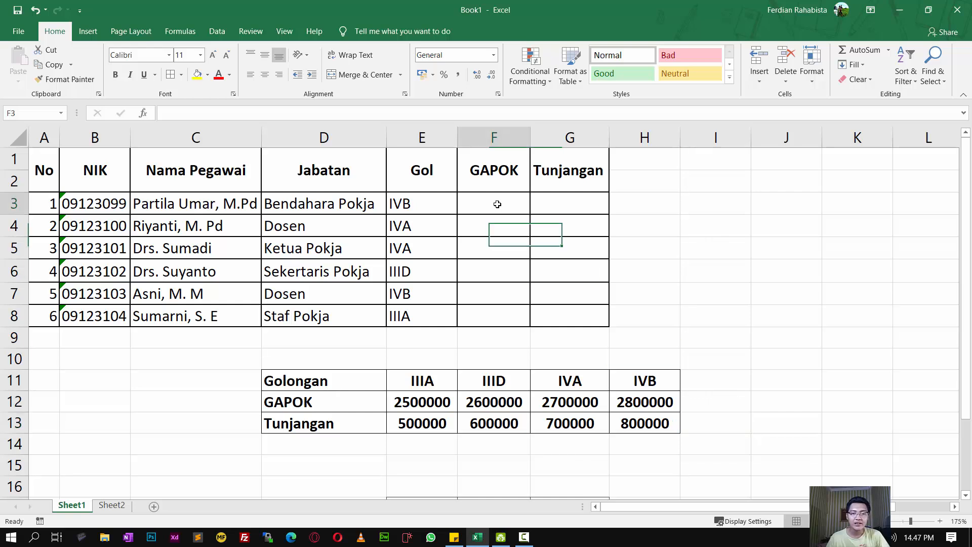
{"action": "type", "text": "="}
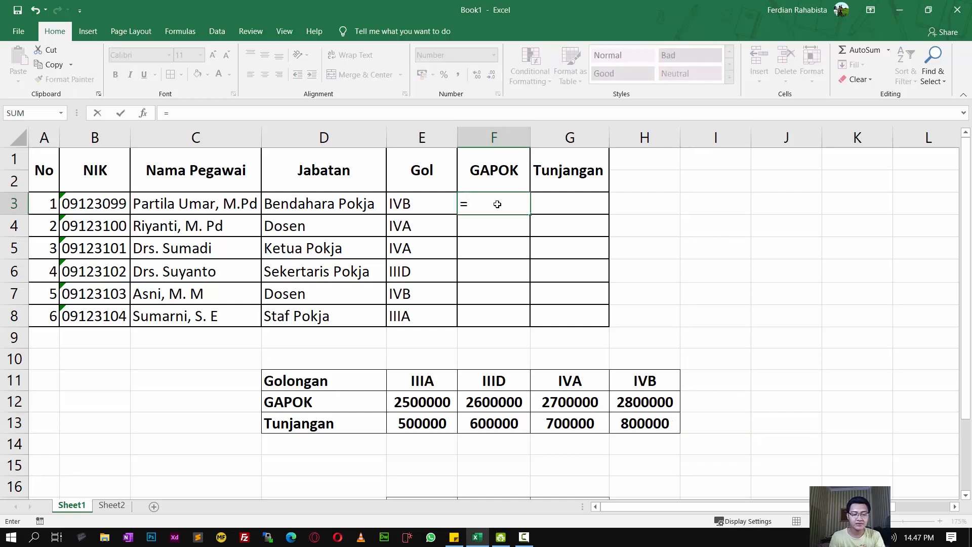
{"action": "type", "text": "hloo"}
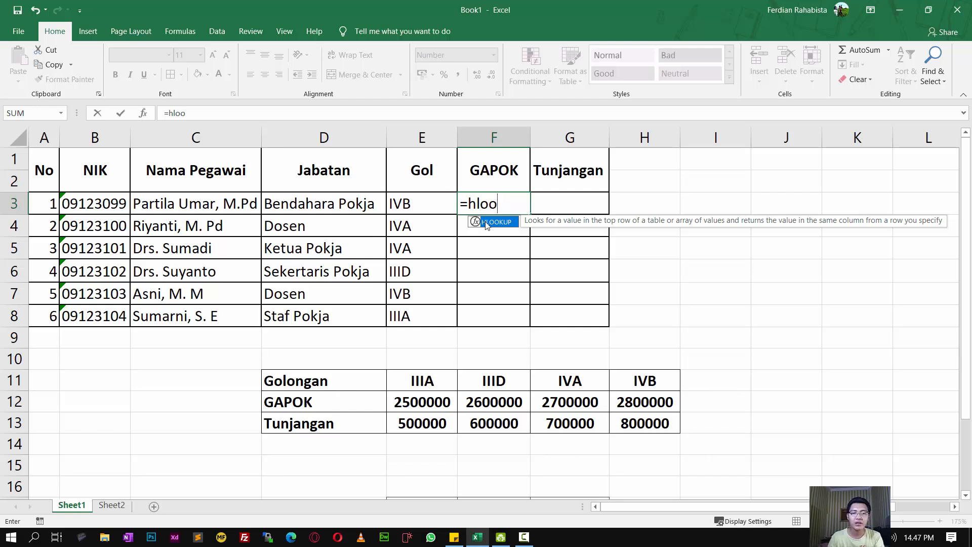
{"action": "double_click", "coordinate": [494, 222]}
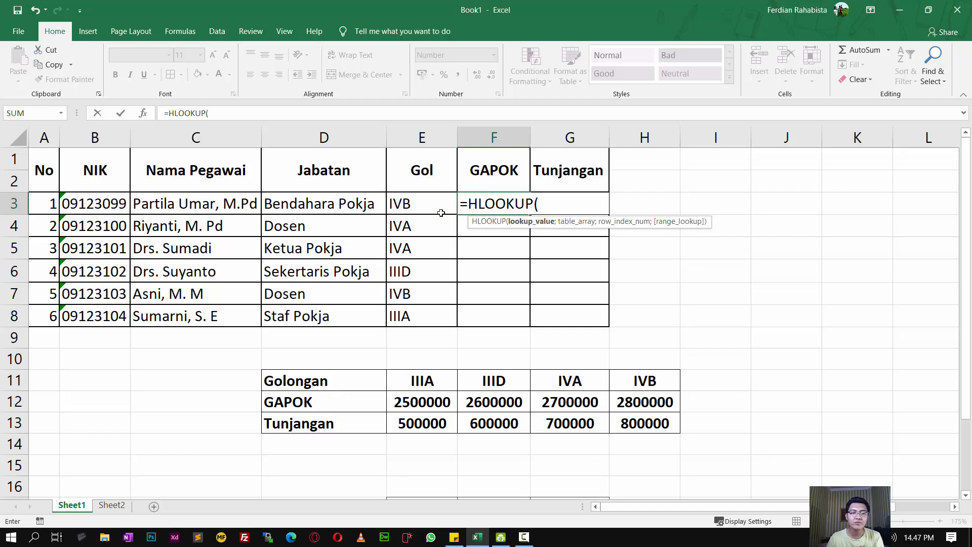
{"action": "left_click", "coordinate": [407, 203]}
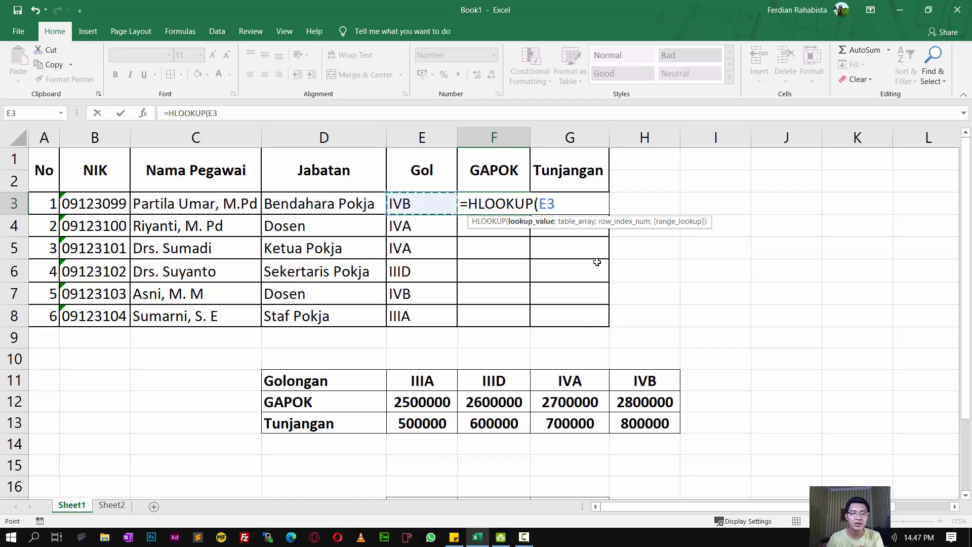
{"action": "type", "text": ";"}
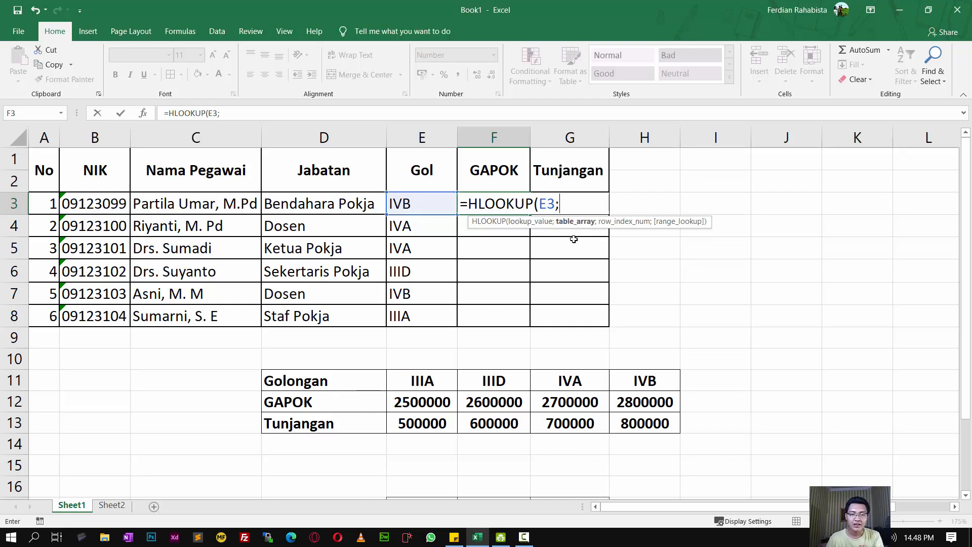
Use E11:H13 as the table array of the GAPOK formula and make it absolute as $E$11:$H$13
{"action": "left_click_drag", "start_coordinate": [420, 379], "coordinate": [643, 424]}
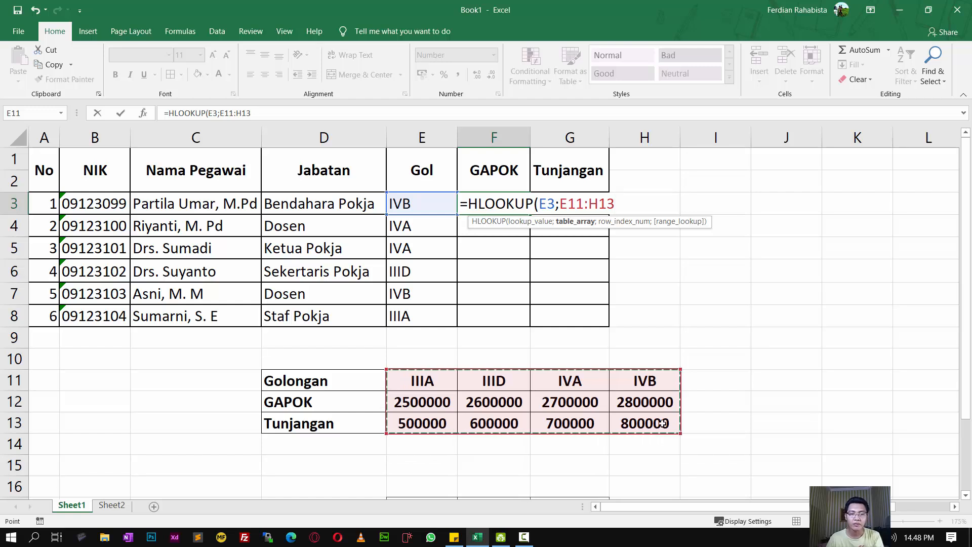
{"action": "left_click_drag", "start_coordinate": [620, 204], "coordinate": [559, 203]}
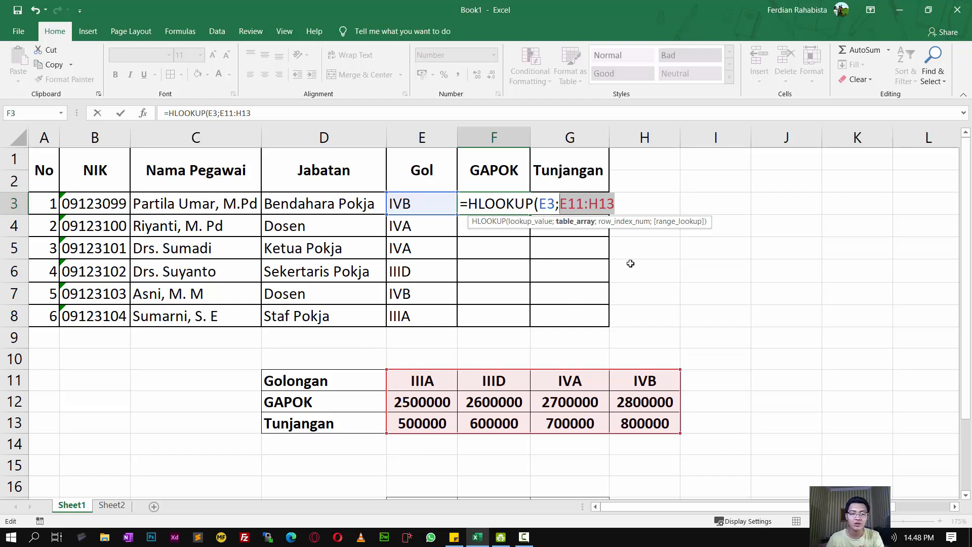
{"action": "key", "text": "F4"}
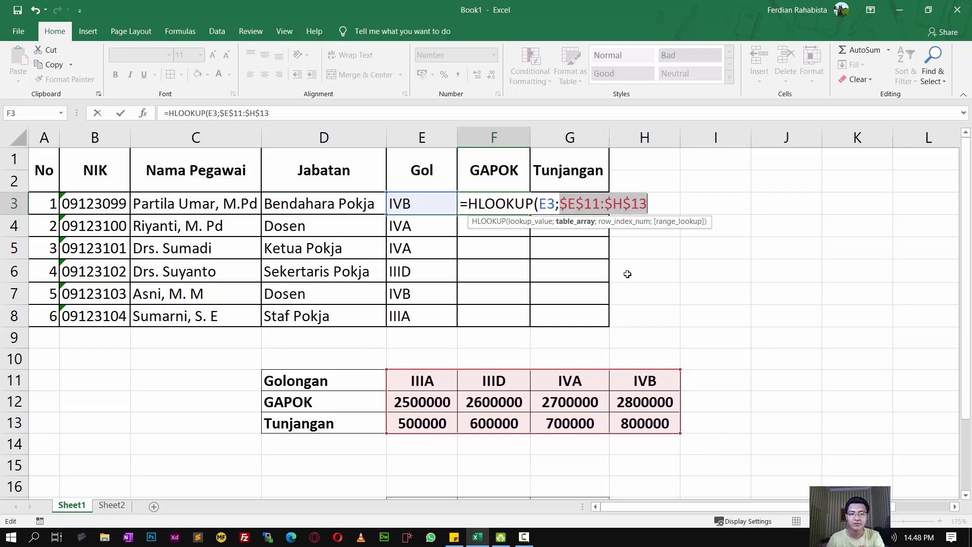
{"action": "left_click", "coordinate": [663, 203]}
Complete the GAPOK formula in F3 with row index 2 and range lookup 0 for an exact match
{"action": "type", "text": ";"}
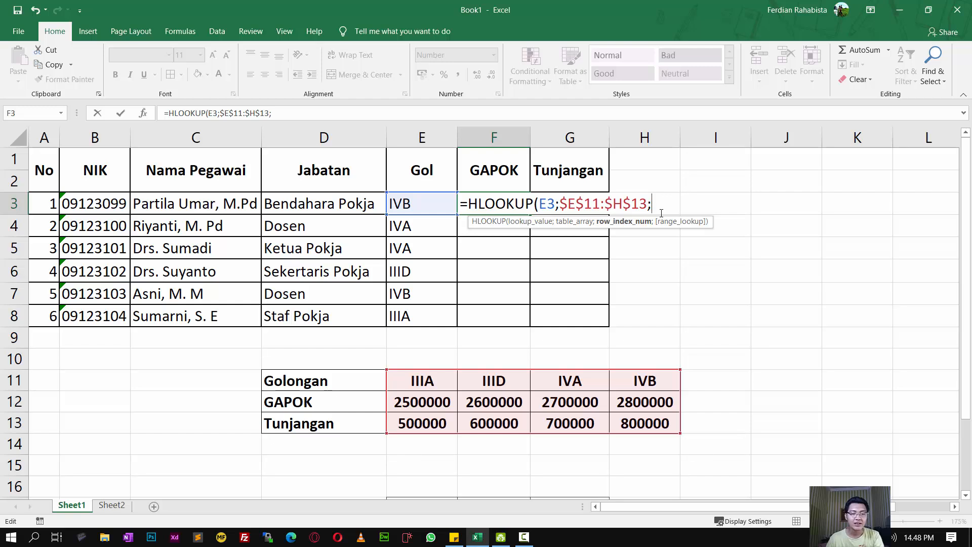
{"action": "type", "text": "2;"}
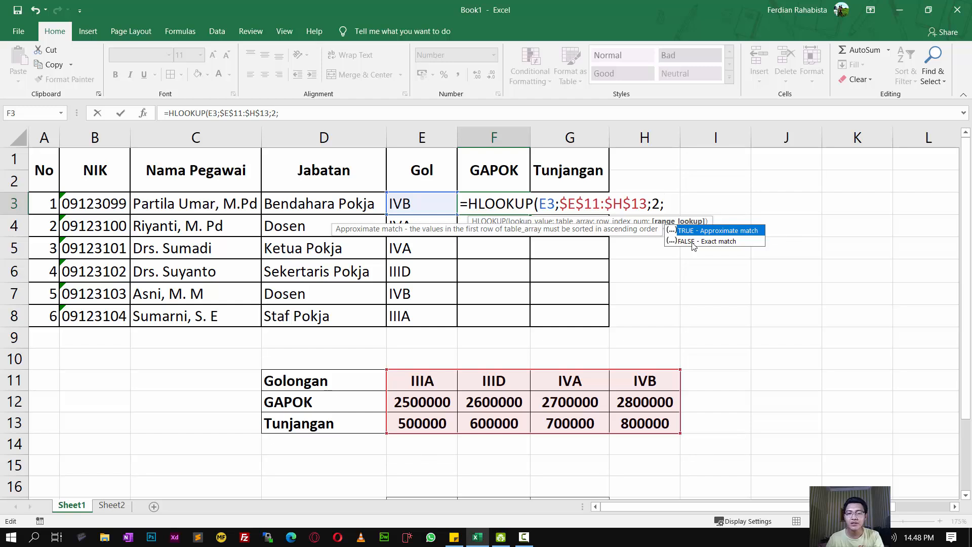
{"action": "type", "text": "0)"}
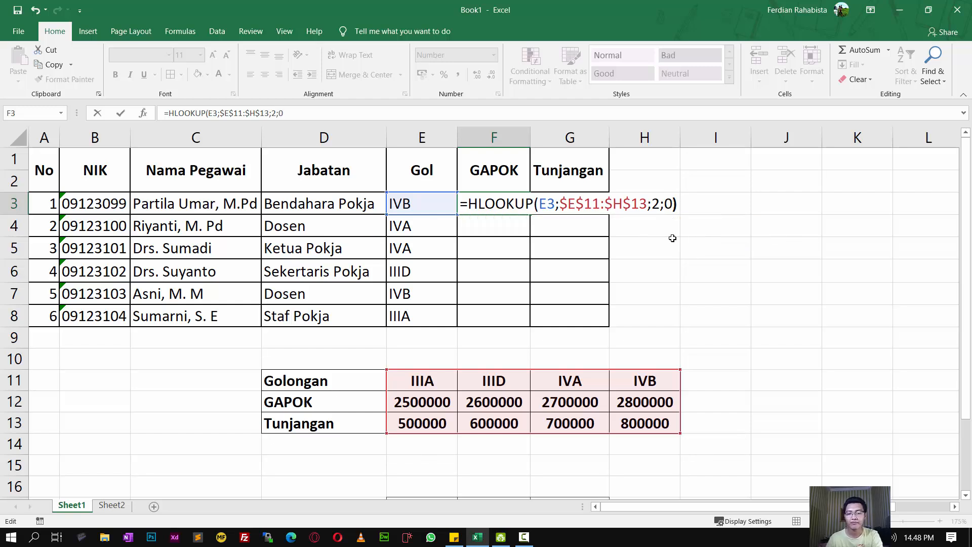
{"action": "key", "text": "Return"}
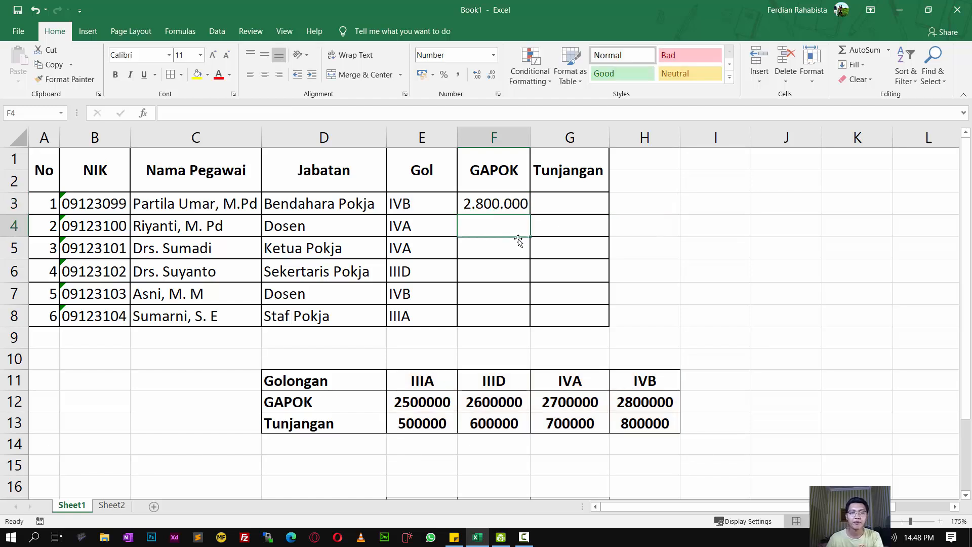
Fill the GAPOK formula from F3 down to F8 for all the employees
{"action": "left_click", "coordinate": [500, 203]}
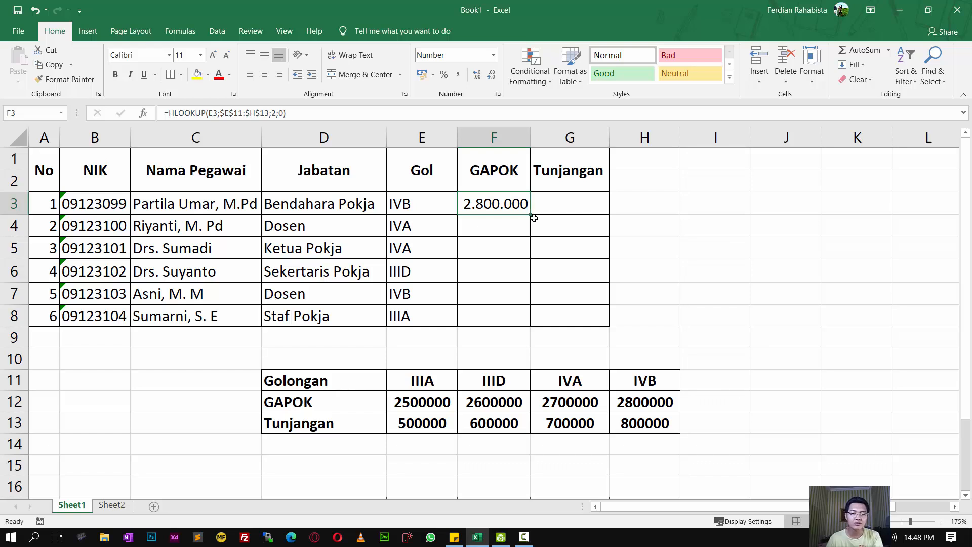
{"action": "left_click_drag", "start_coordinate": [530, 216], "coordinate": [527, 319]}
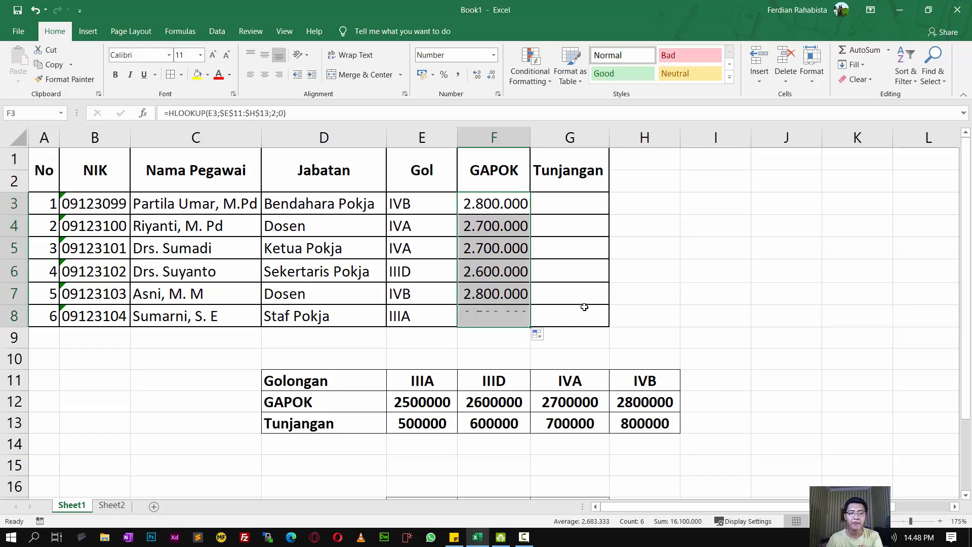
{"action": "left_click", "coordinate": [583, 298]}
Check the filled GAPOK values against each employee's grade and the reference table
{"action": "left_click", "coordinate": [495, 226]}
{"action": "left_click", "coordinate": [416, 229]}
{"action": "left_click", "coordinate": [466, 225]}
{"action": "left_click", "coordinate": [417, 226]}
{"action": "left_click", "coordinate": [503, 233]}
{"action": "left_click", "coordinate": [417, 226]}
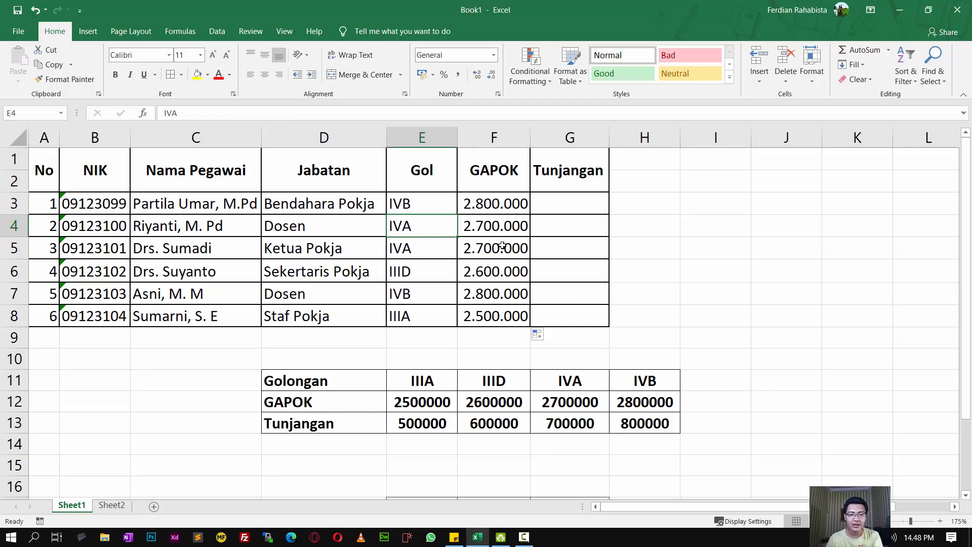
{"action": "left_click", "coordinate": [489, 227]}
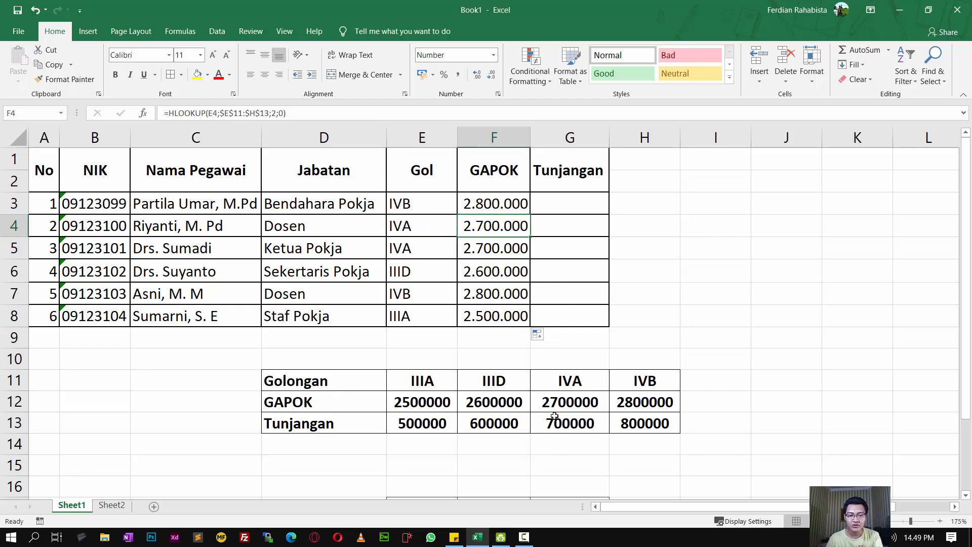
{"action": "left_click", "coordinate": [591, 408]}
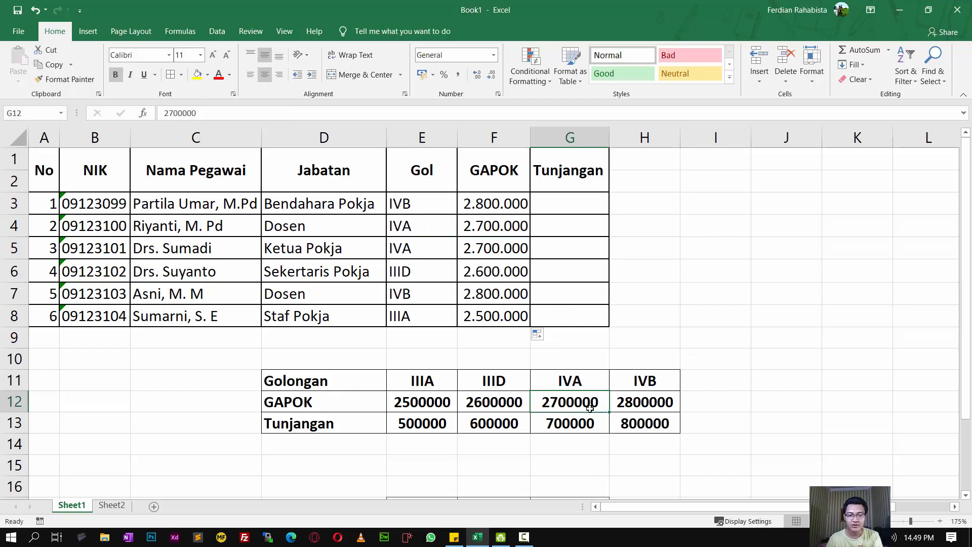
{"action": "left_click", "coordinate": [481, 297]}
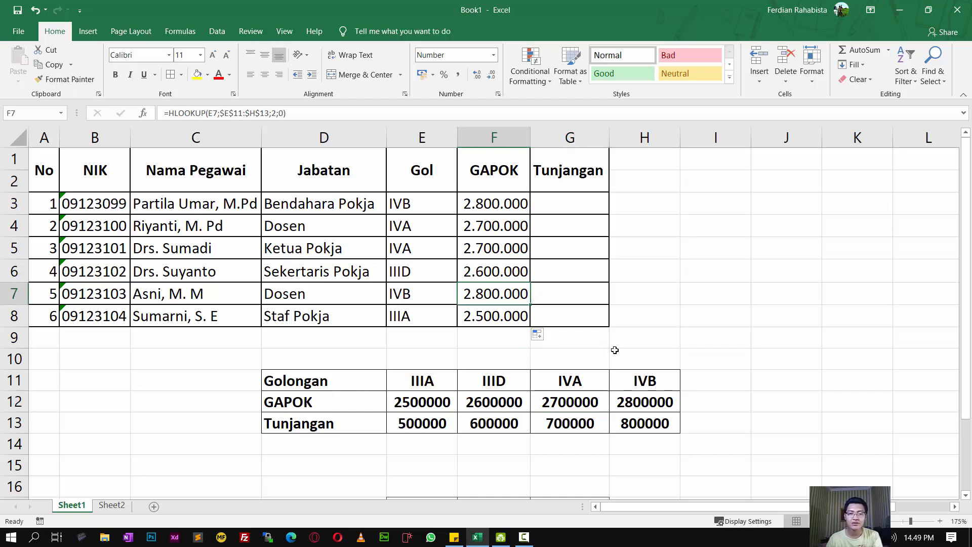
Start an HLOOKUP formula in G3 under Tunjangan with E3 as the lookup value
{"action": "left_click", "coordinate": [559, 207]}
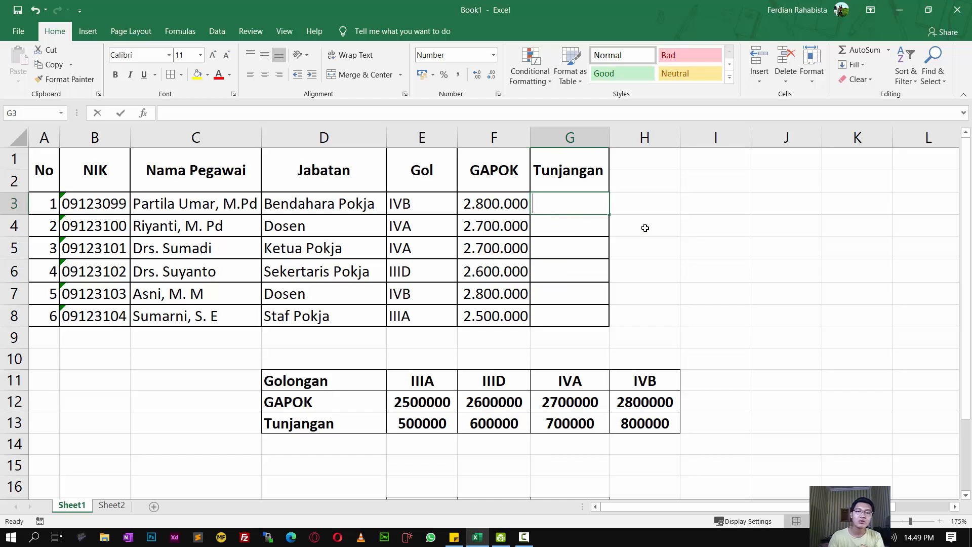
{"action": "type", "text": "=hl"}
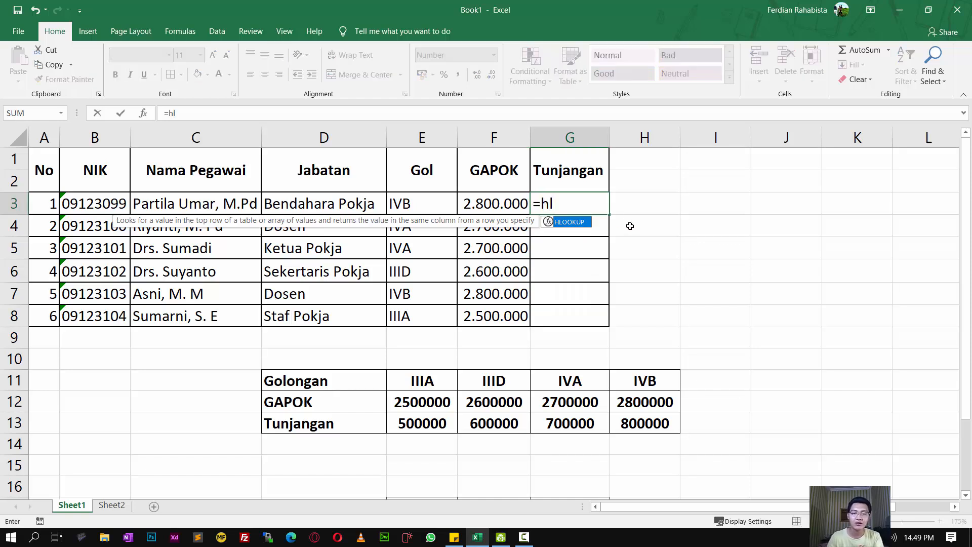
{"action": "double_click", "coordinate": [576, 222]}
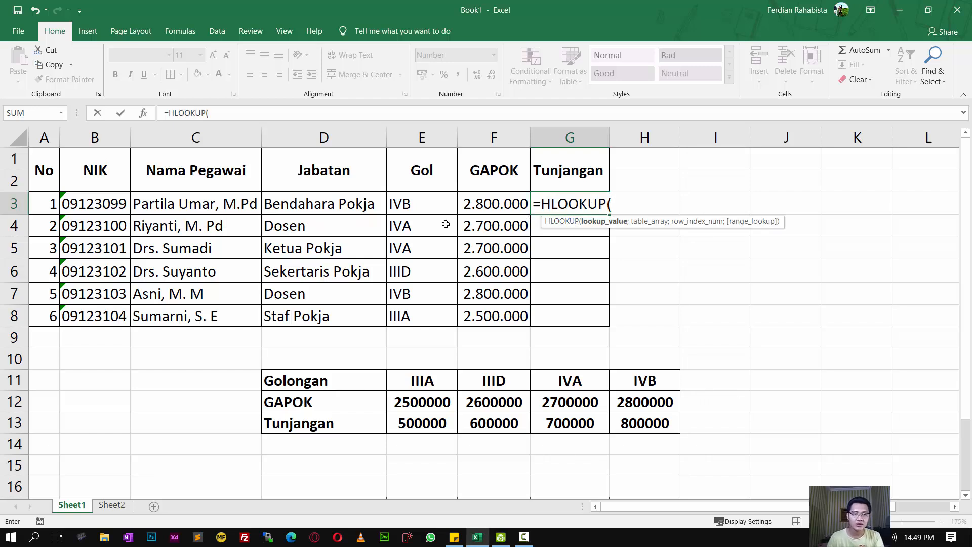
{"action": "left_click", "coordinate": [430, 205]}
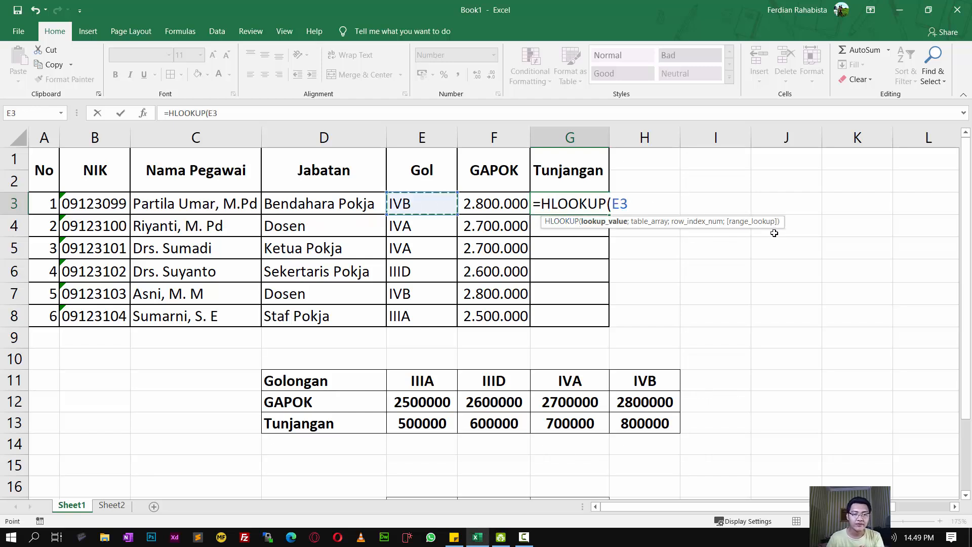
{"action": "type", "text": ";"}
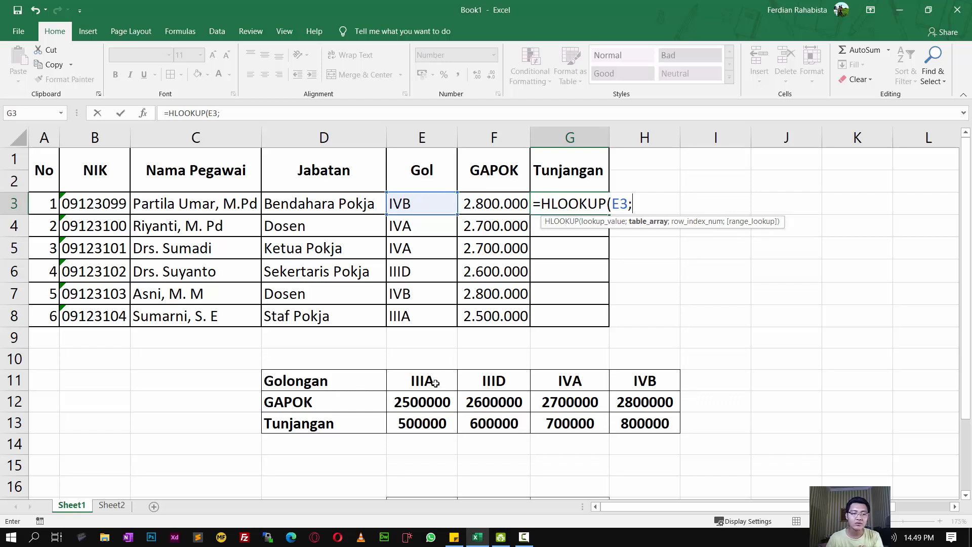
Use E11:H13 as the table array of the Tunjangan formula and make it absolute as $E$11:$H$13
{"action": "left_click_drag", "start_coordinate": [400, 379], "coordinate": [645, 427]}
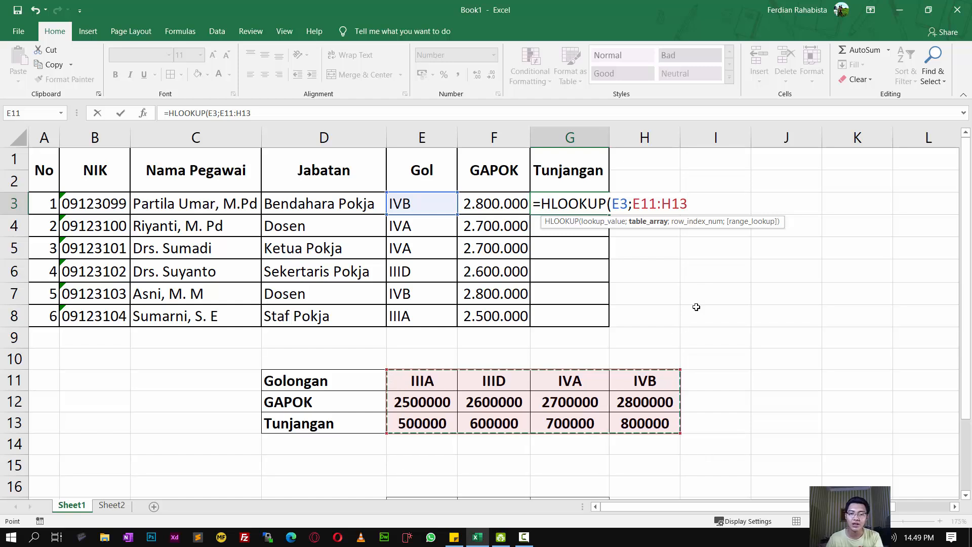
{"action": "left_click_drag", "start_coordinate": [688, 203], "coordinate": [632, 197]}
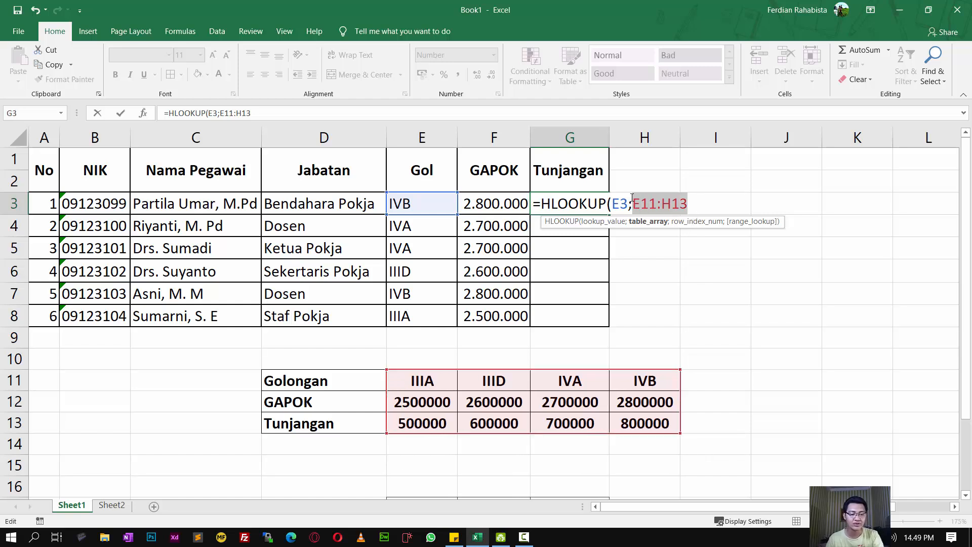
{"action": "key", "text": "F4"}
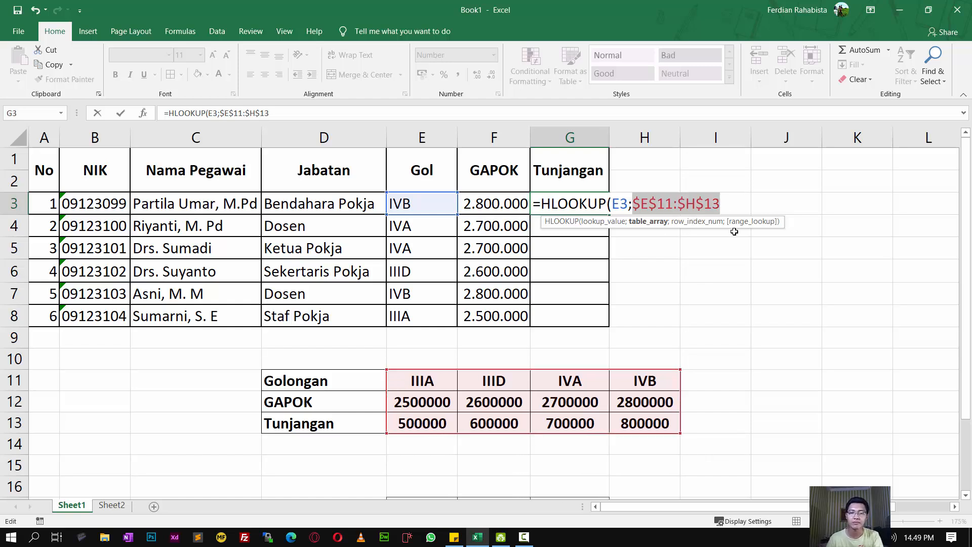
Complete the Tunjangan HLOOKUP formula in G3 with row index 3 and range lookup 0 for an exact match
{"action": "left_click", "coordinate": [725, 196]}
{"action": "type", "text": ";"}
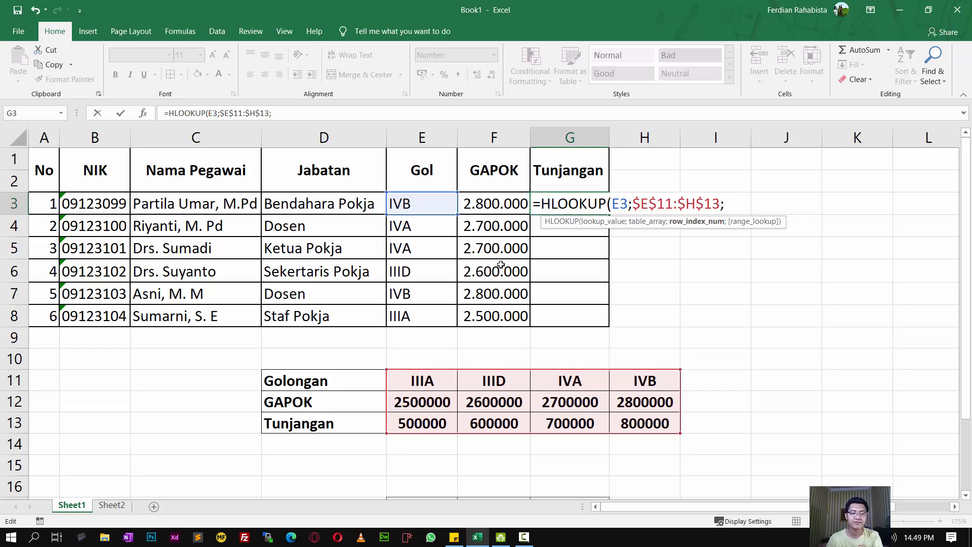
{"action": "type", "text": "3"}
{"action": "type", "text": ";"}
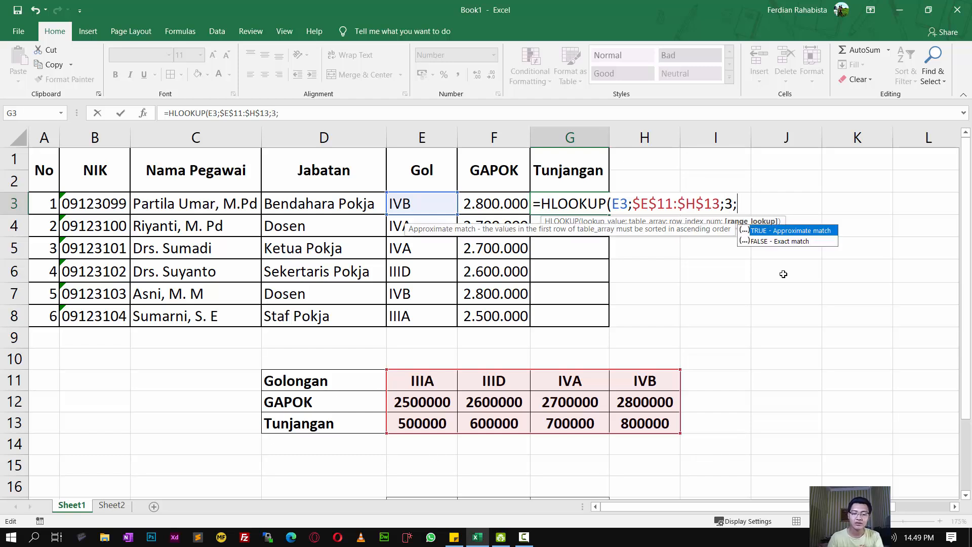
{"action": "type", "text": "0)"}
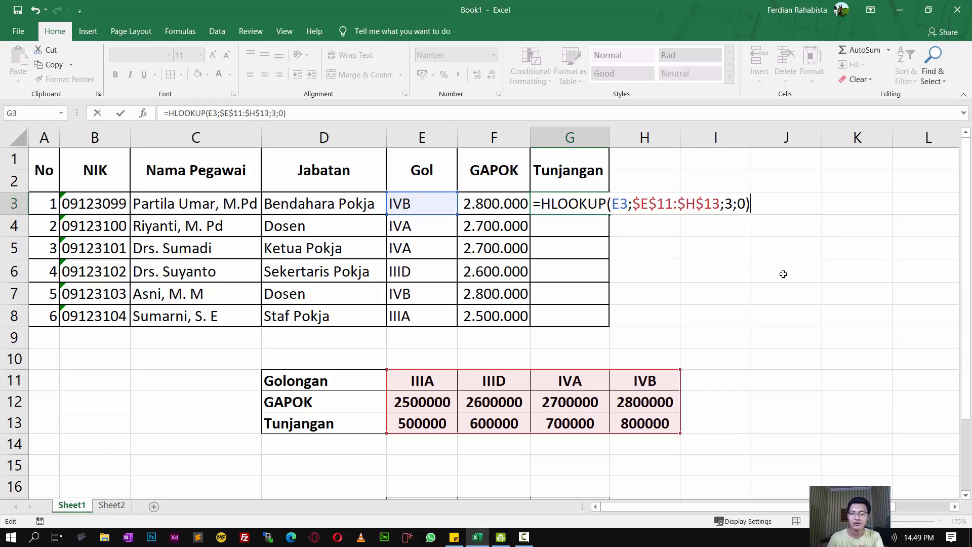
{"action": "key", "text": "Return"}
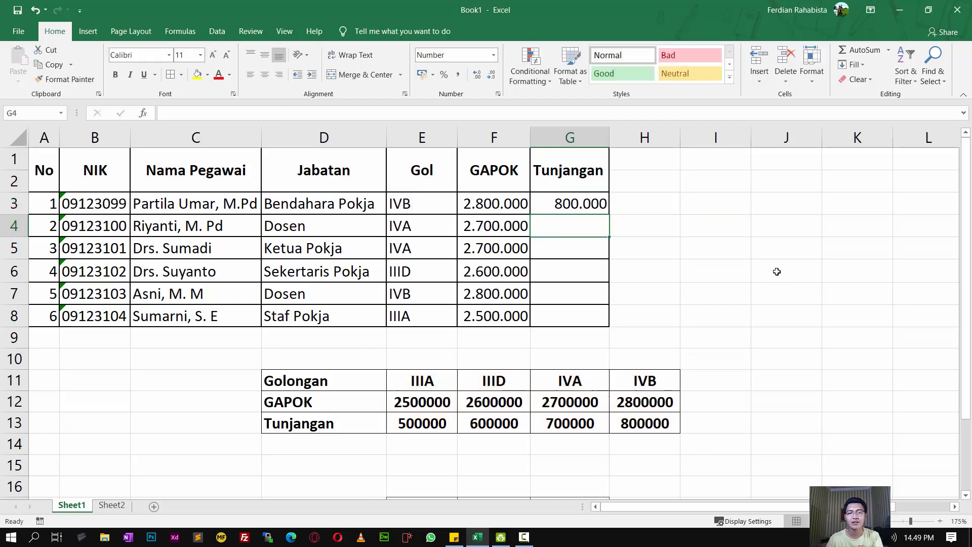
Fill the Tunjangan formula from G3 down to G8 and check the row 6 result against its grade
{"action": "left_click", "coordinate": [585, 198]}
{"action": "left_click_drag", "start_coordinate": [609, 215], "coordinate": [610, 325]}
{"action": "left_click", "coordinate": [577, 281]}
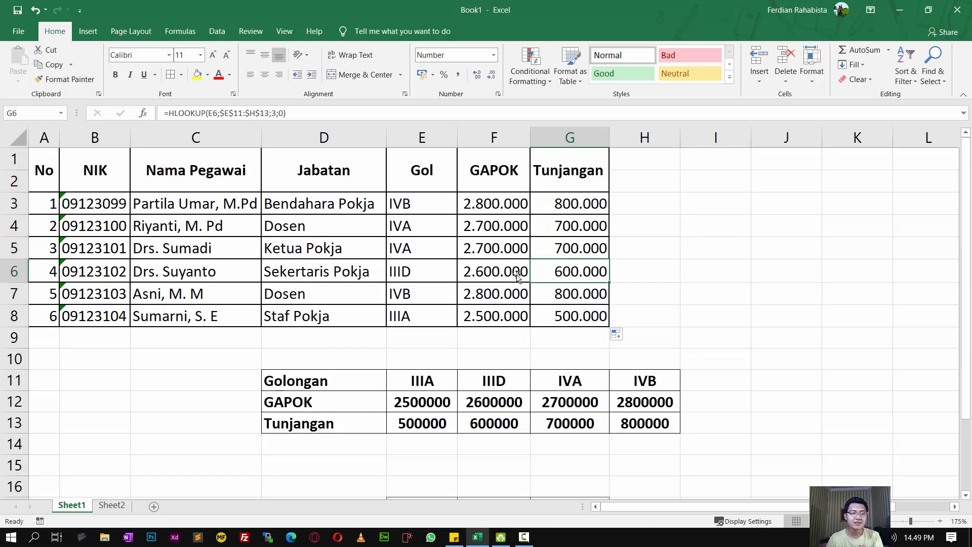
{"action": "left_click", "coordinate": [405, 268]}
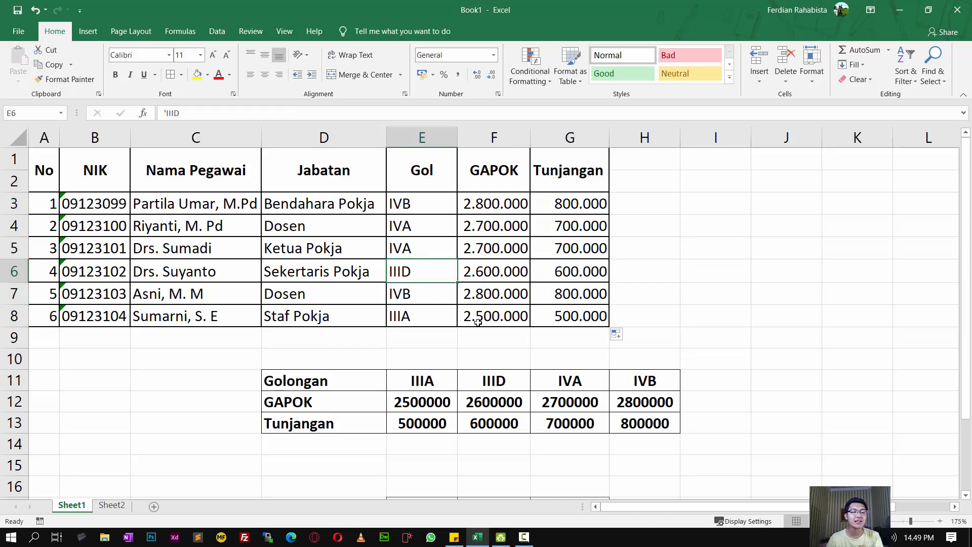